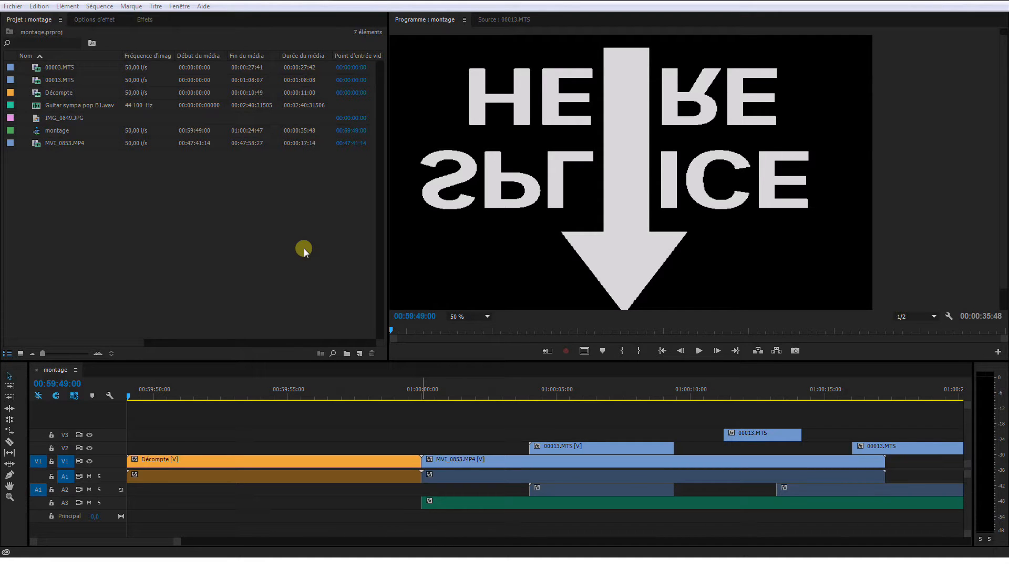
# Step: Check the montage sequence's start at 01:00:00:00, play the end of the countdown before it, and return to the sequence start
pyautogui.click(420, 392)
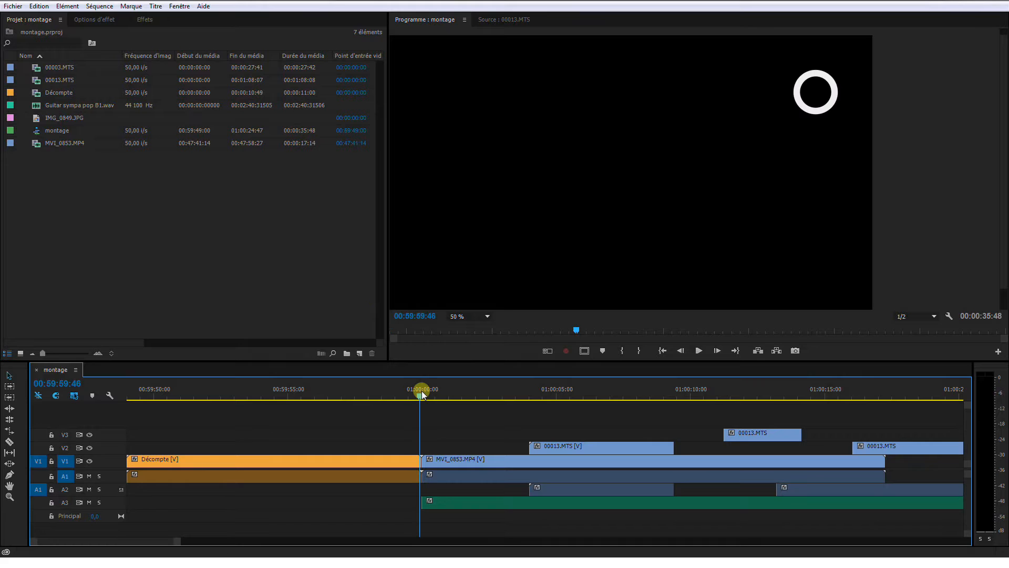
pyautogui.click(422, 390)
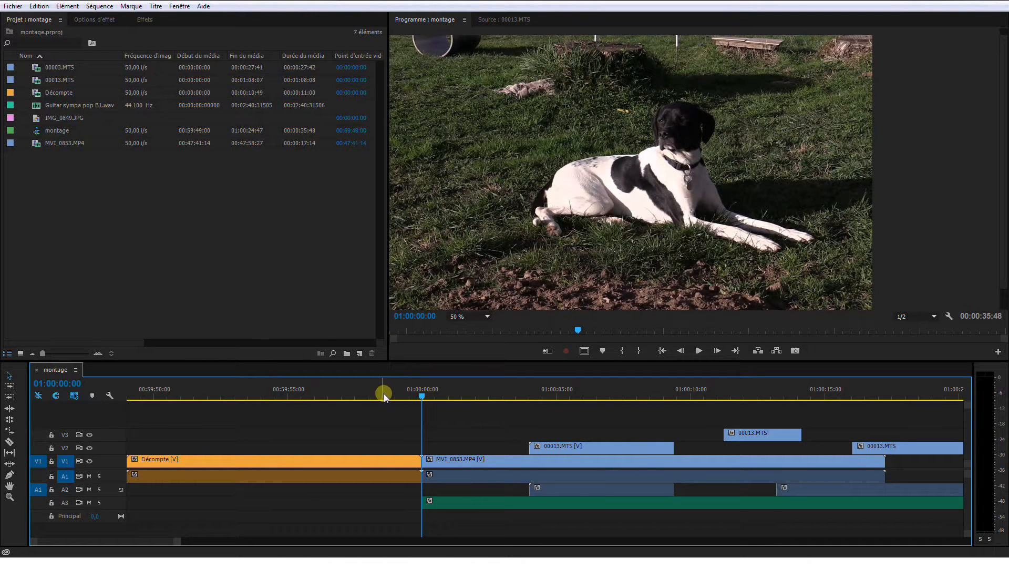
pyautogui.click(360, 393)
pyautogui.moveTo(361, 394); pyautogui.dragTo(333, 395)
pyautogui.press('space')
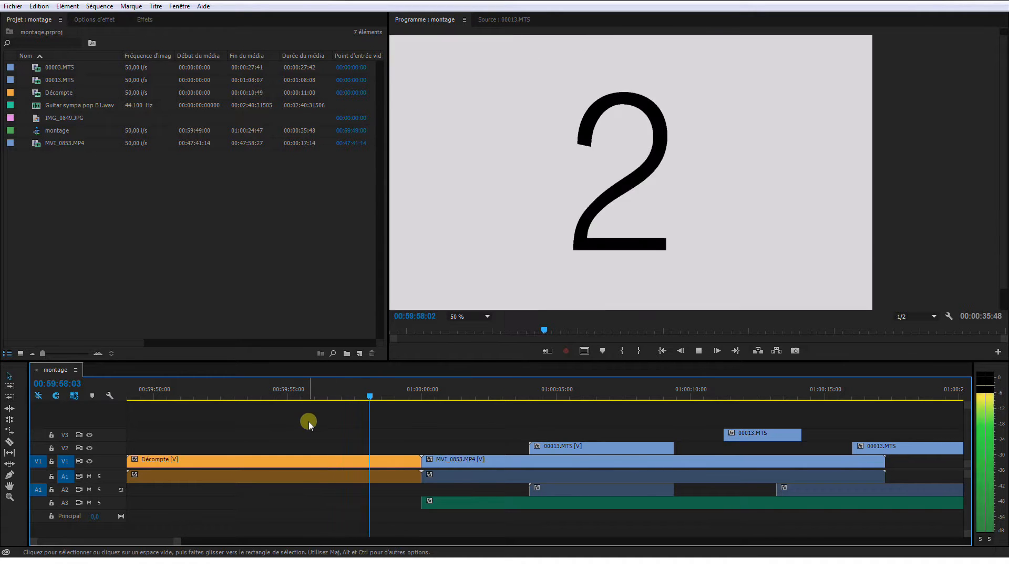
pyautogui.press('space')
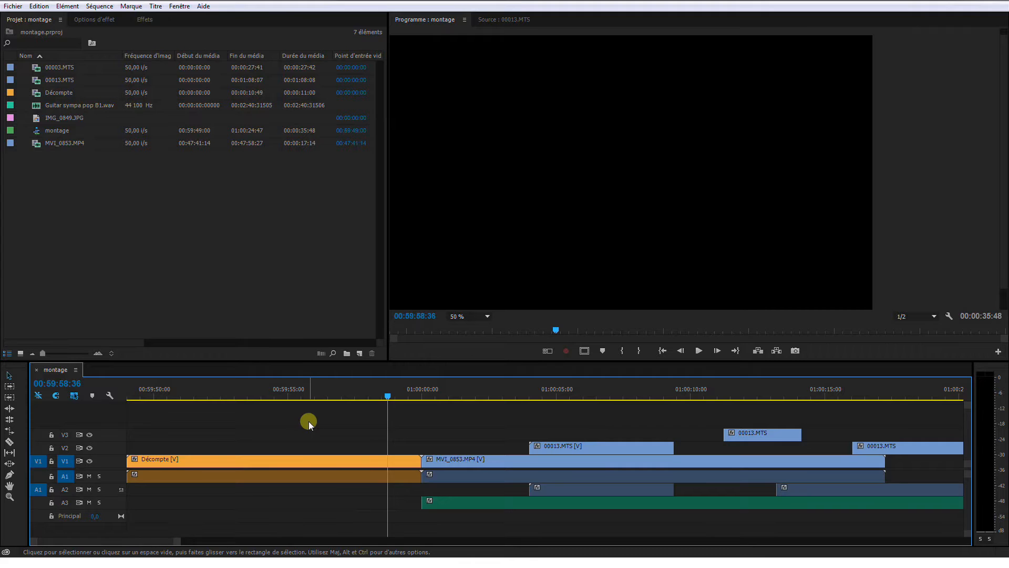
pyautogui.press('Home')
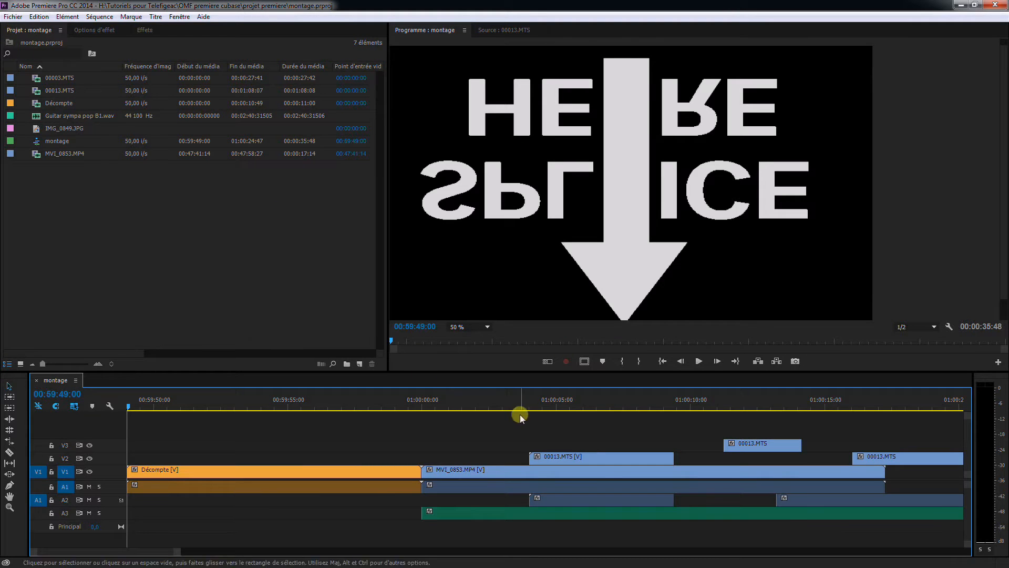
# Step: Set up an OMF export of the montage sequence with 150 handle frames, keeping the 48000, 16-bit, separate-audio settings
pyautogui.click(13, 17)
pyautogui.moveTo(102, 327)
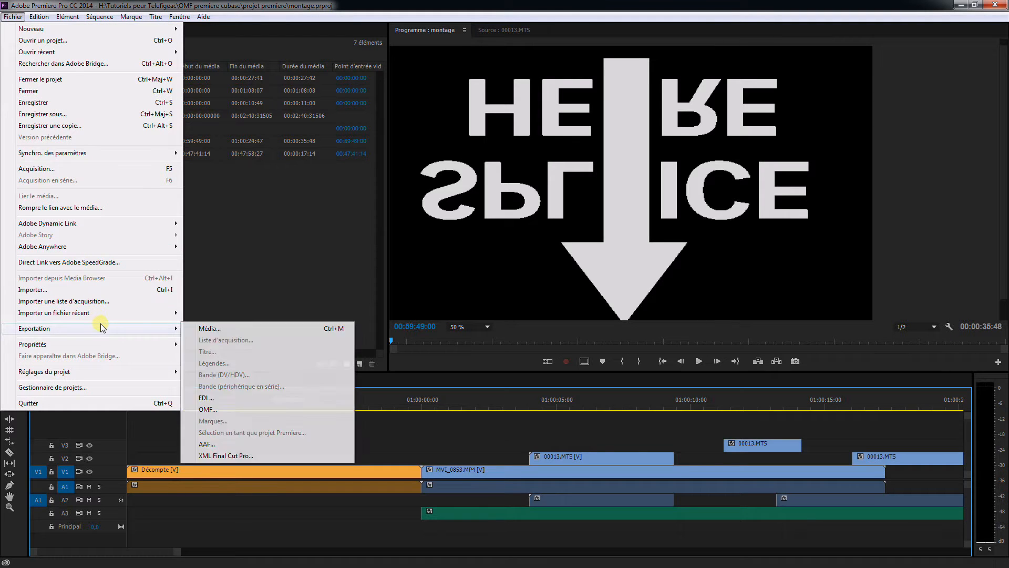
pyautogui.click(238, 408)
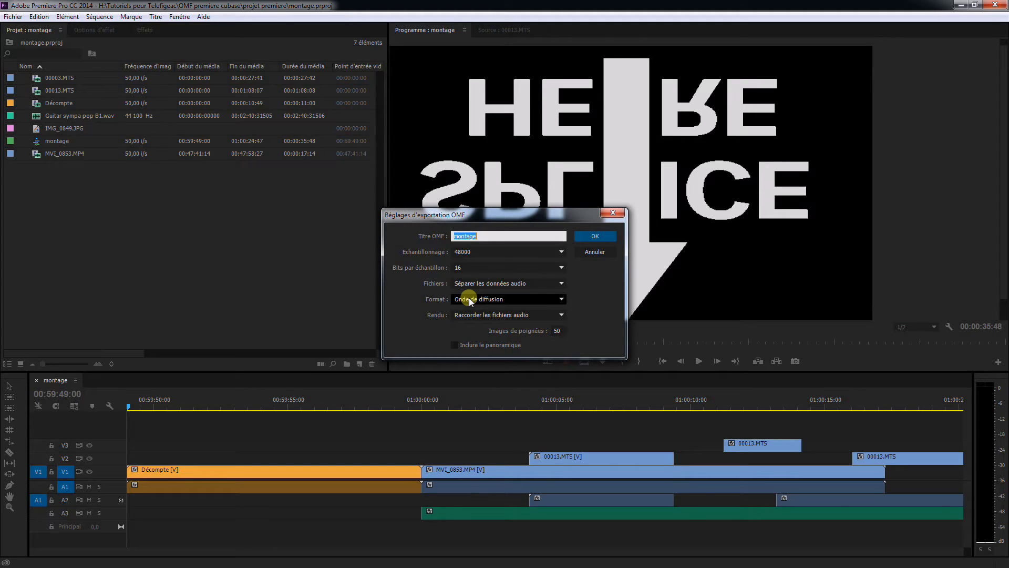
pyautogui.doubleClick(557, 330)
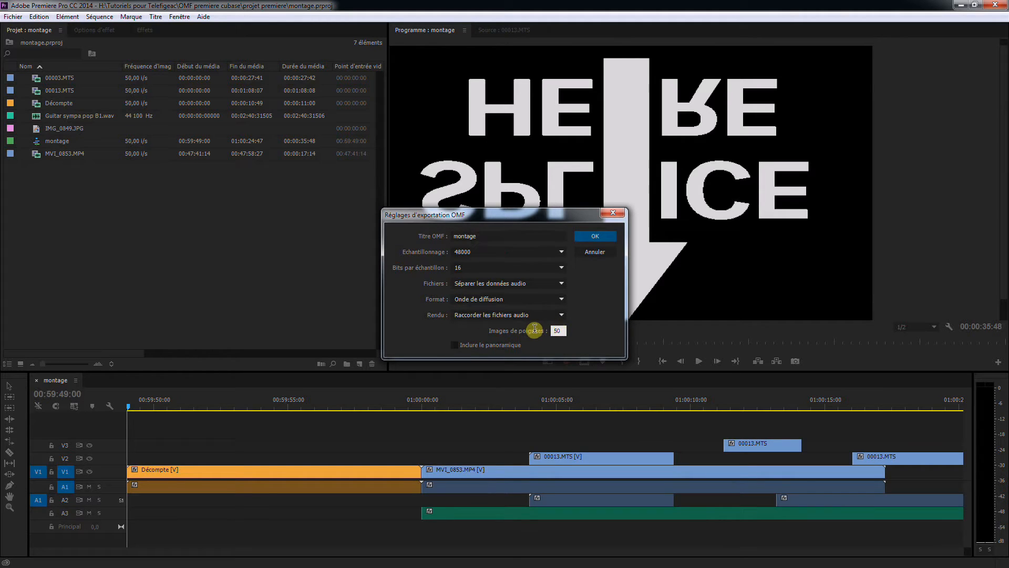
pyautogui.write('150')
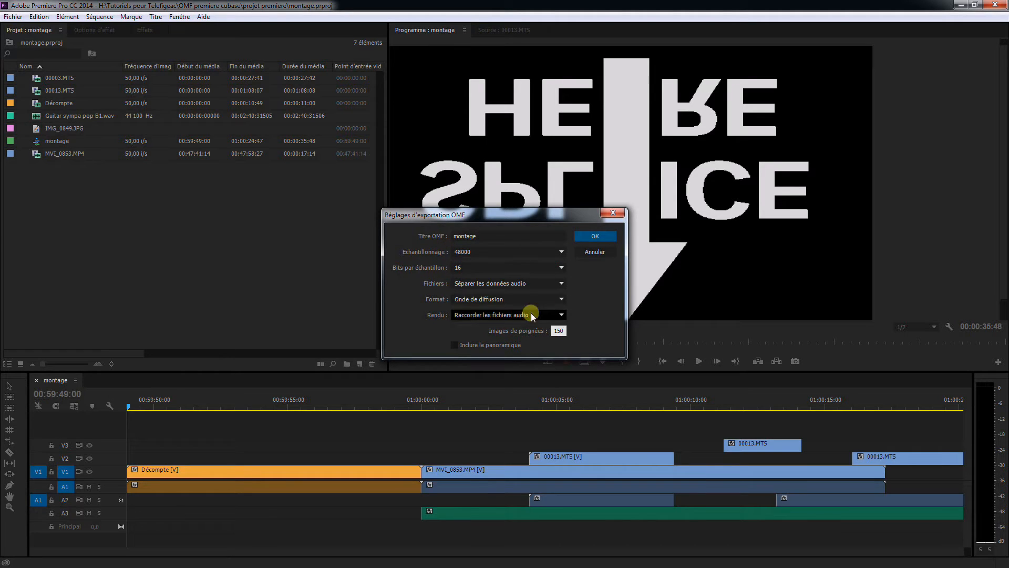
pyautogui.click(591, 238)
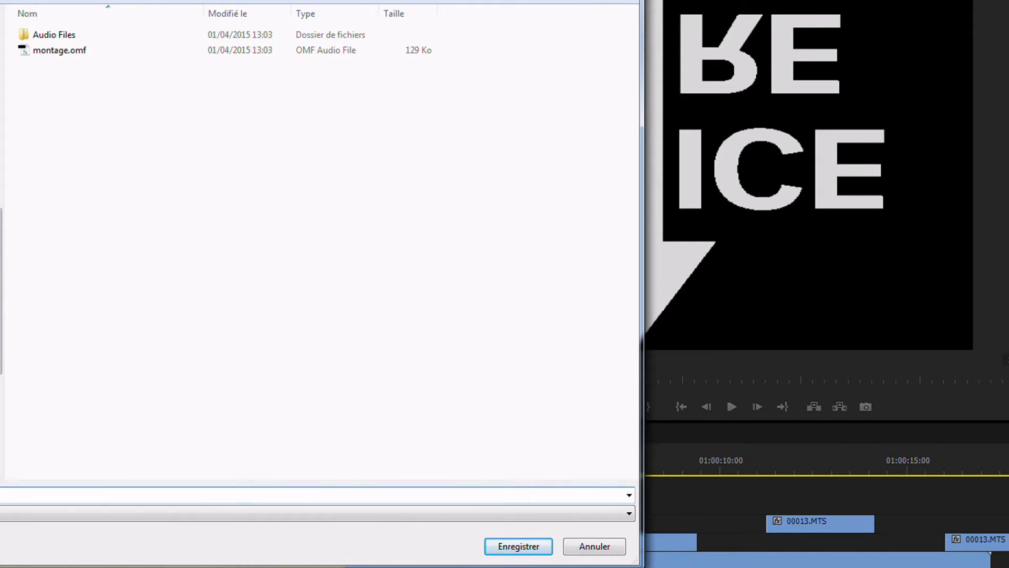
# Step: Save the OMF export as montage.omf, replacing the existing file, and dismiss the export information
pyautogui.click(520, 546)
pyautogui.click(534, 329)
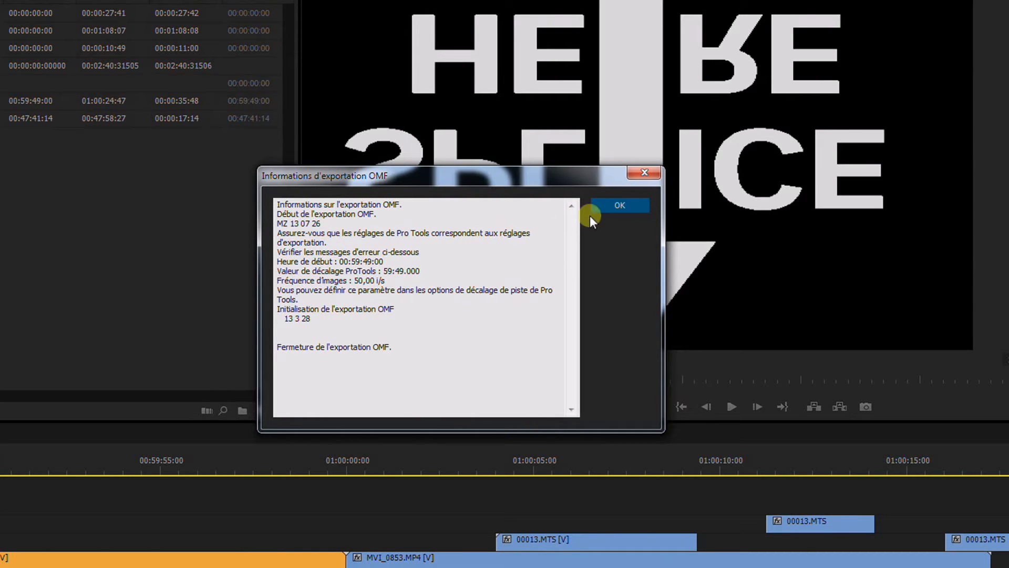
pyautogui.click(621, 206)
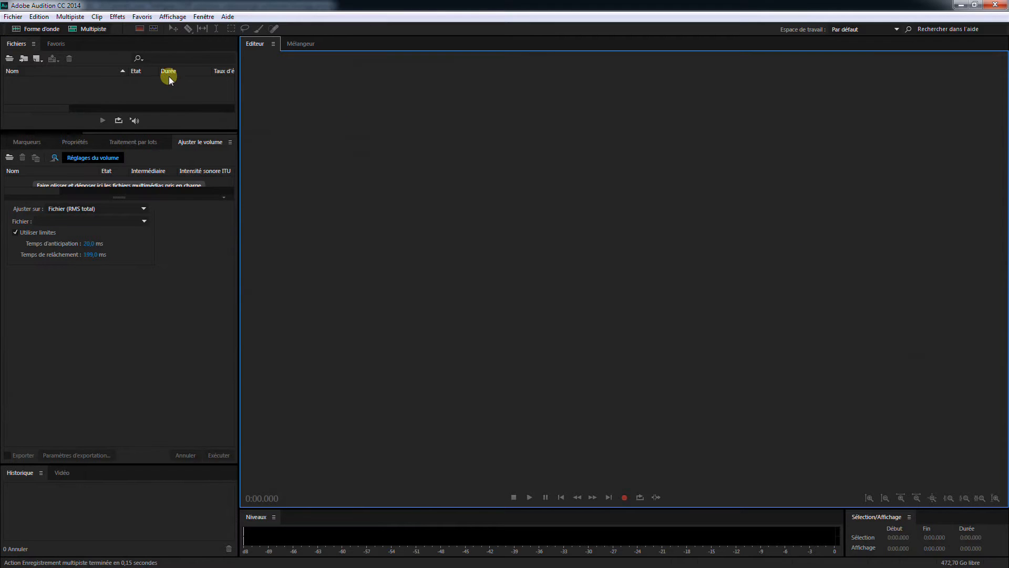
# Step: In Adobe Audition, import montage.omf from the "OMF from premiere" folder
pyautogui.click(13, 18)
pyautogui.moveTo(38, 206)
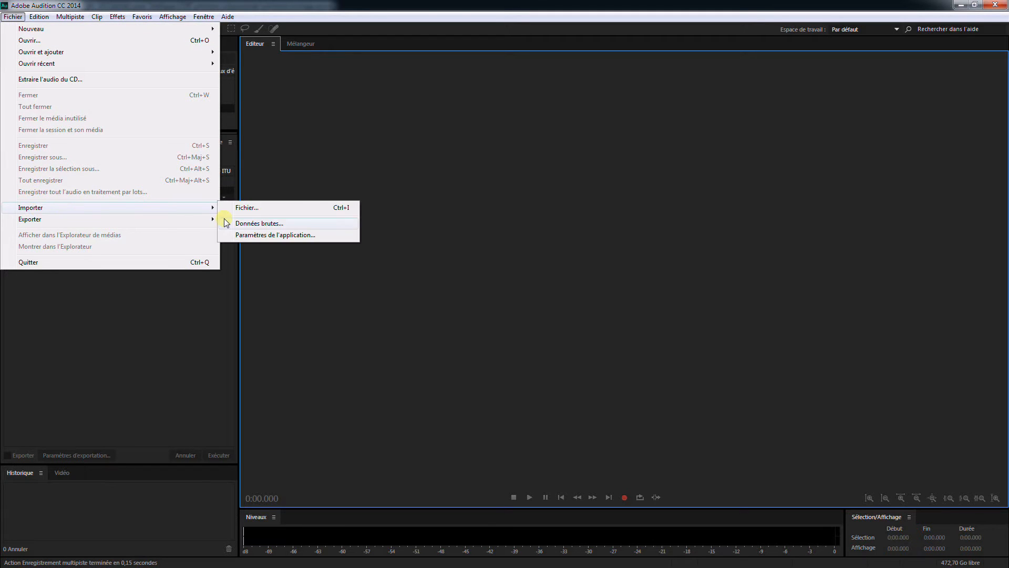
pyautogui.click(260, 214)
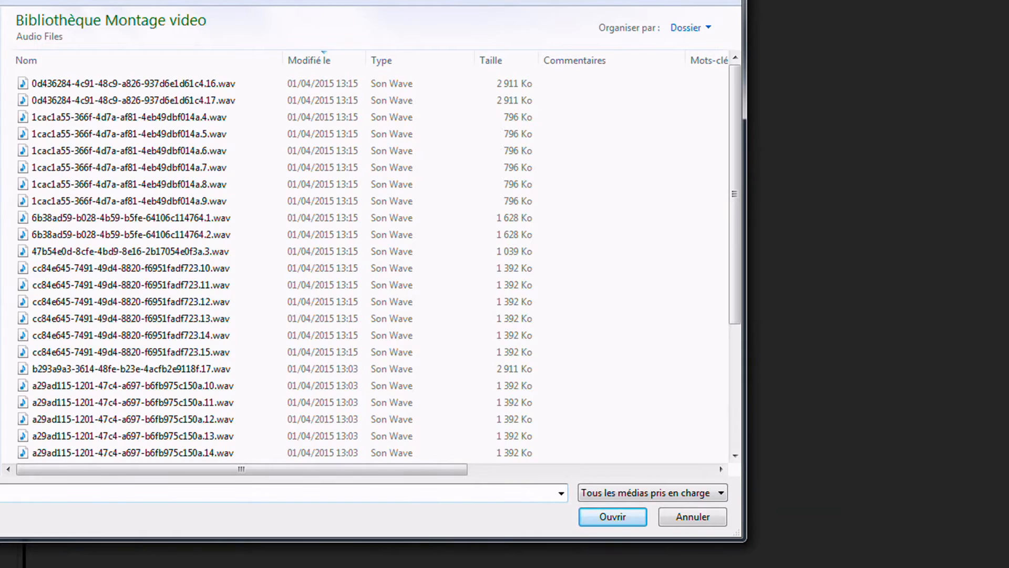
pyautogui.click(126, 0)
pyautogui.doubleClick(90, 83)
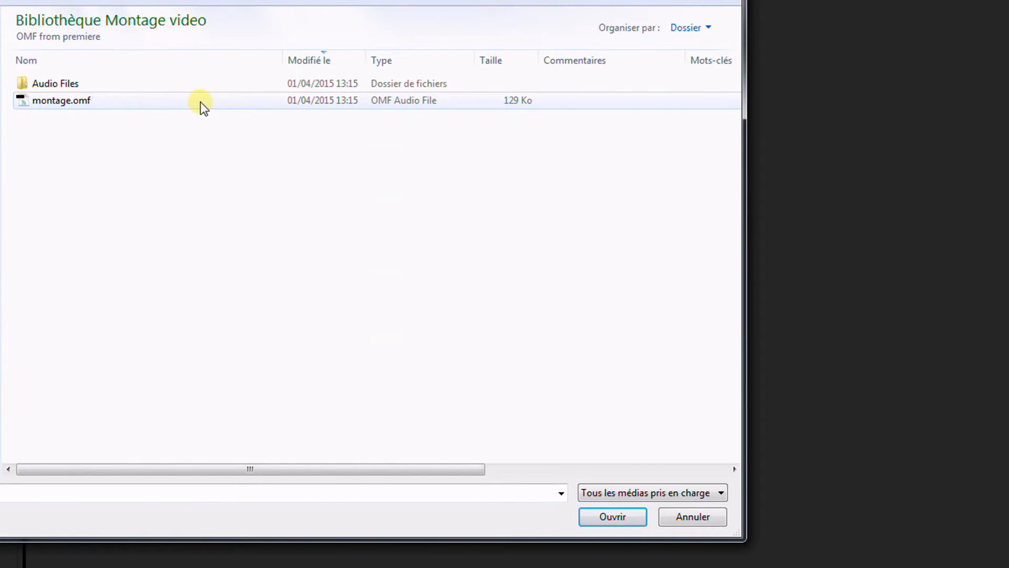
pyautogui.doubleClick(69, 101)
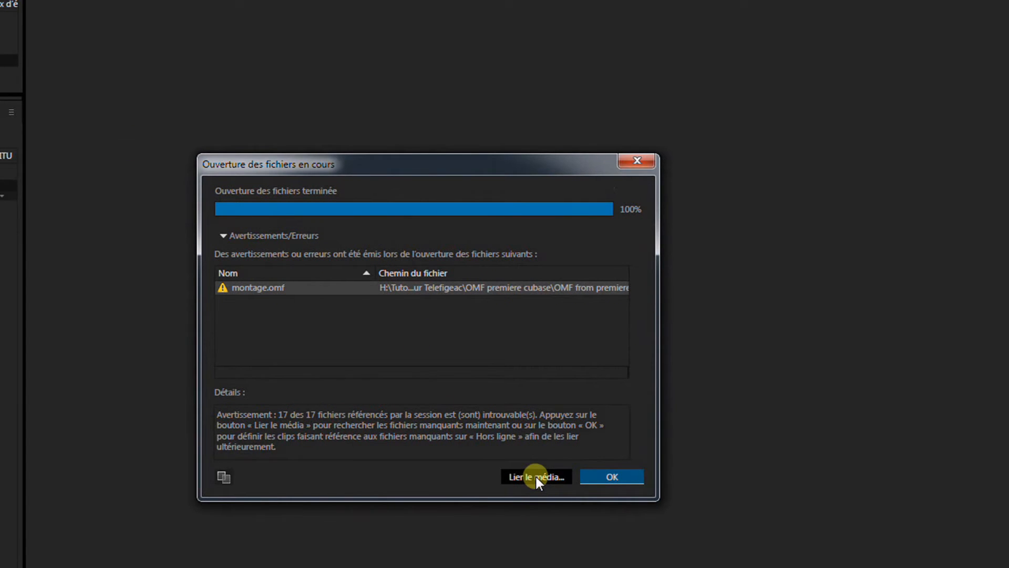
# Step: Link the session's missing media to the WAV files in the Audio Files folder
pyautogui.click(536, 478)
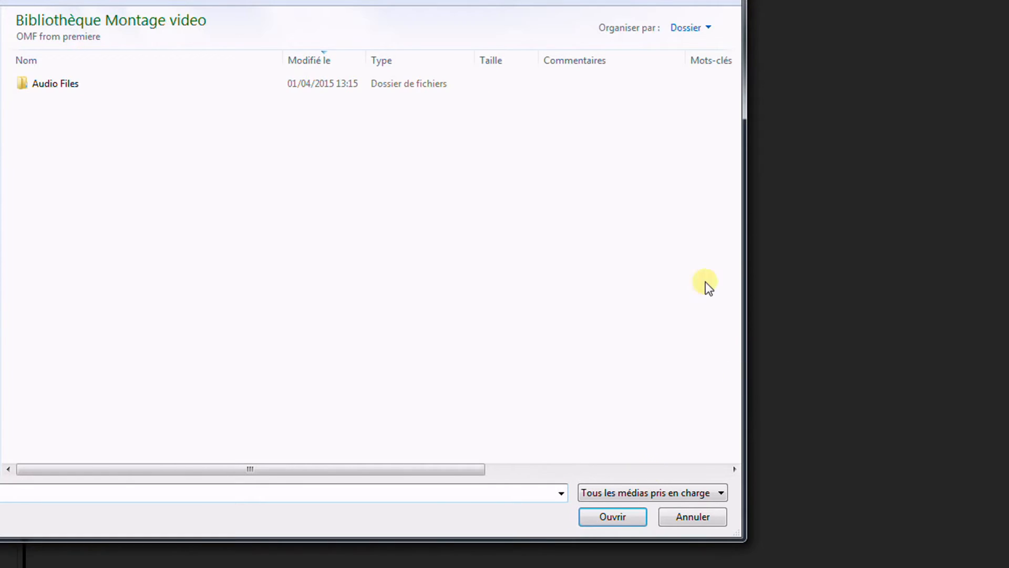
pyautogui.doubleClick(42, 84)
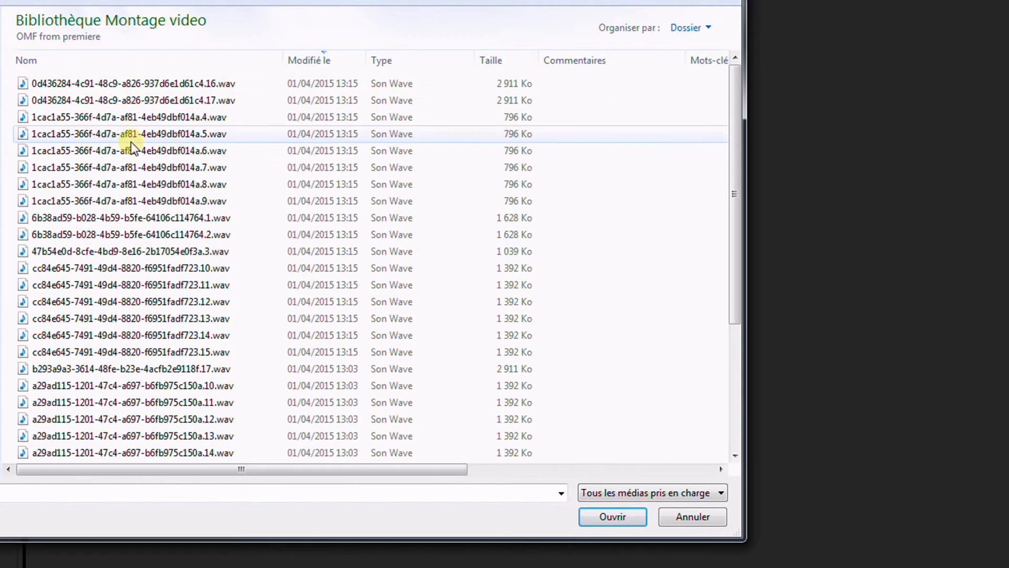
pyautogui.click(612, 516)
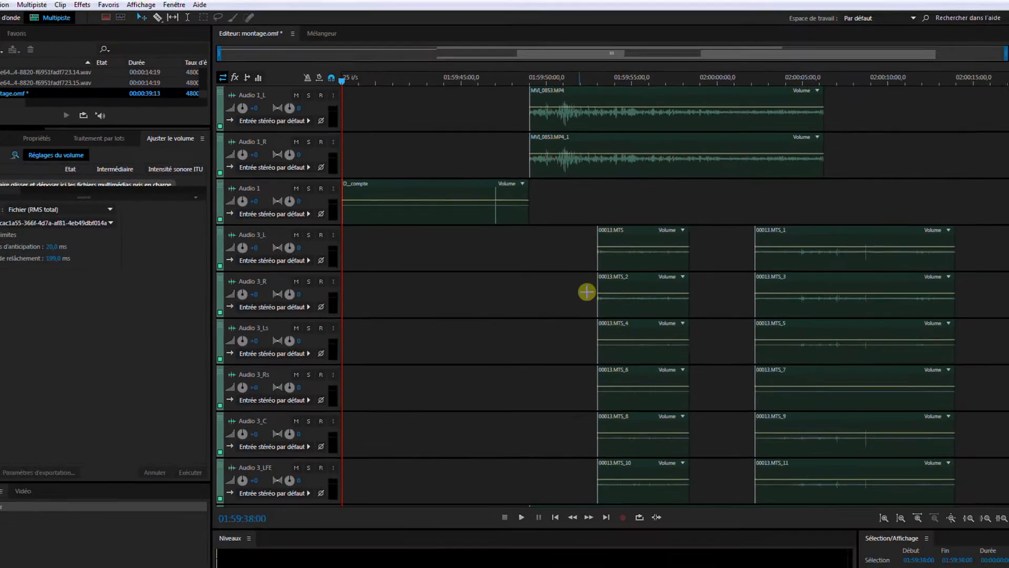
# Step: Delete the surplus audio tracks Audio 3_Ls, Audio 3_Rs, Audio 3_C, Audio 3_LFE and Audio 1_R
pyautogui.scroll(-2, 420, 331)
pyautogui.scroll(-2, 499, 286)
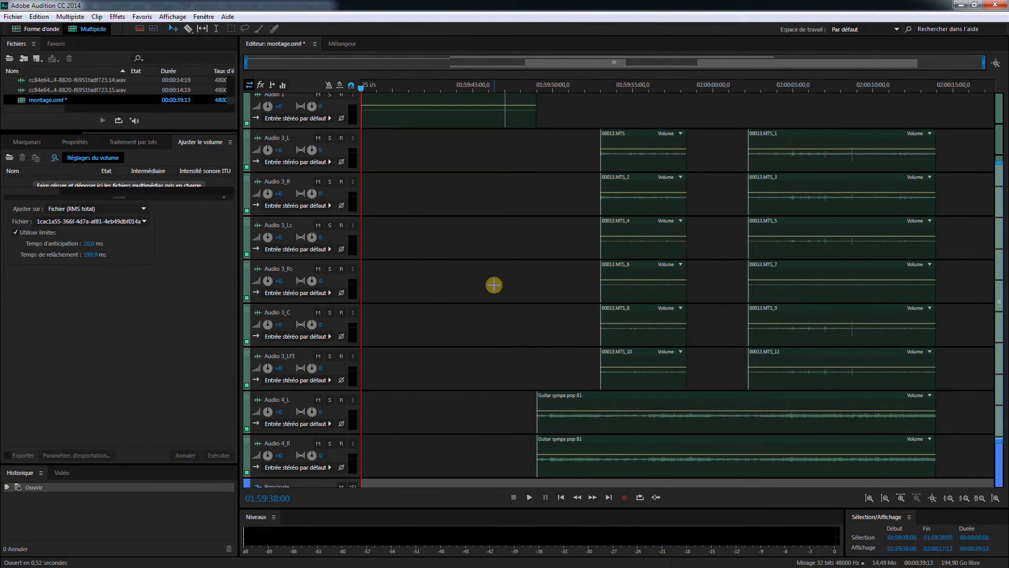
pyautogui.scroll(3, 494, 284)
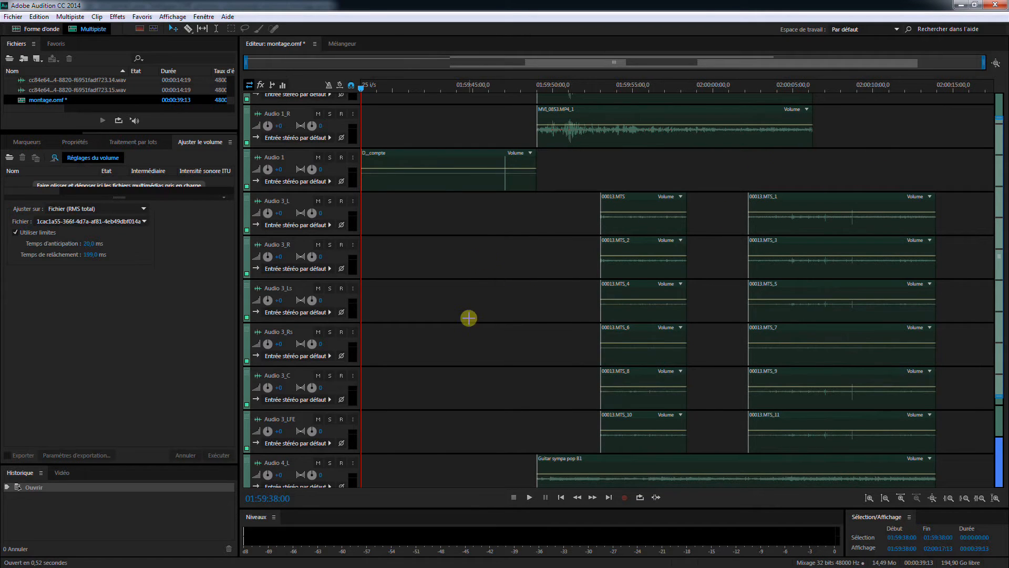
pyautogui.click(332, 258)
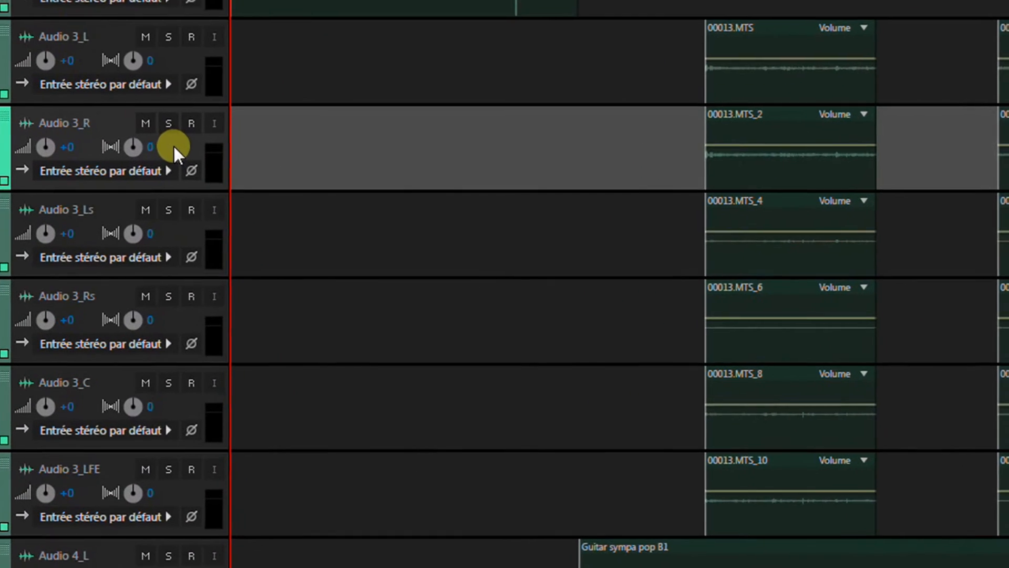
pyautogui.click(112, 209)
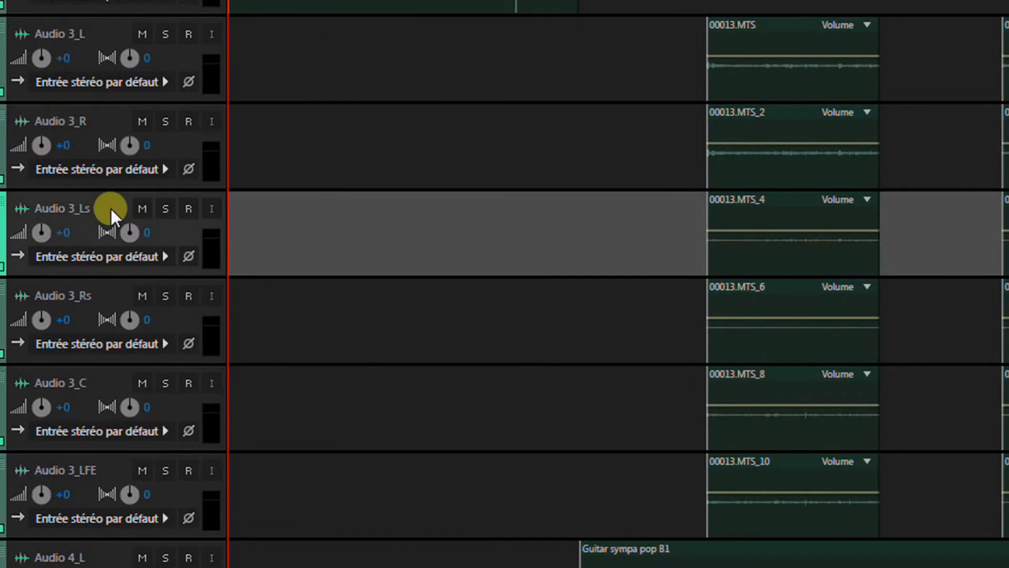
pyautogui.press('Delete')
pyautogui.press('Delete')
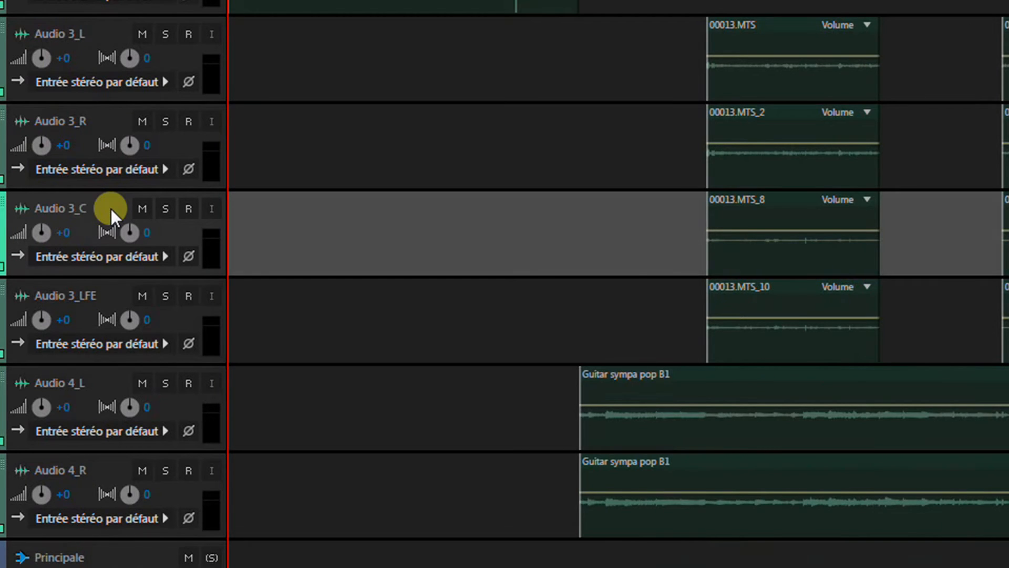
pyautogui.press('Delete')
pyautogui.press('Delete')
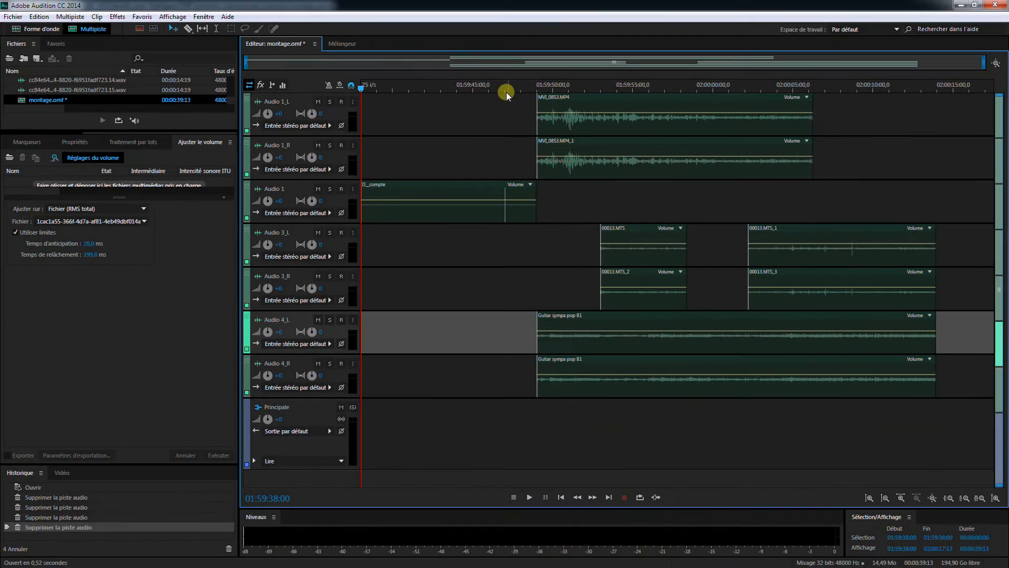
pyautogui.click(298, 146)
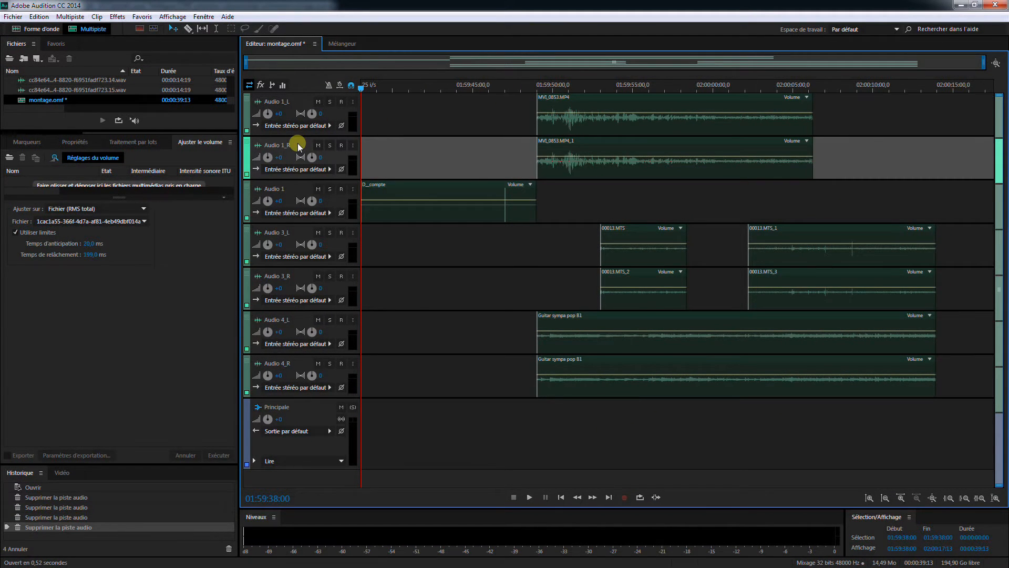
pyautogui.press('Delete')
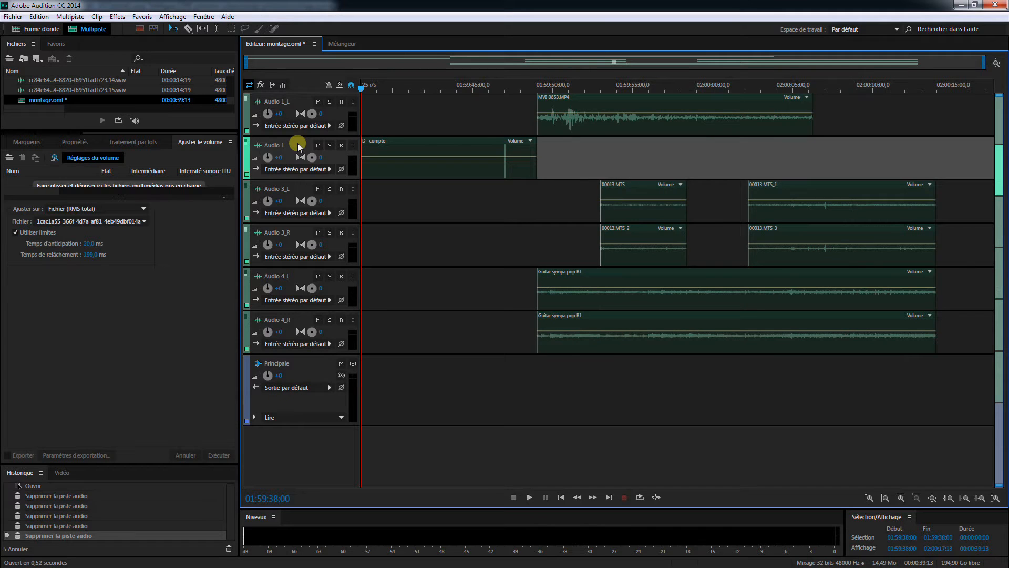
# Step: Rename track Audio 1_L as "Sync" and track Audio 1 as "décompte"
pyautogui.click(293, 102)
pyautogui.click(293, 102)
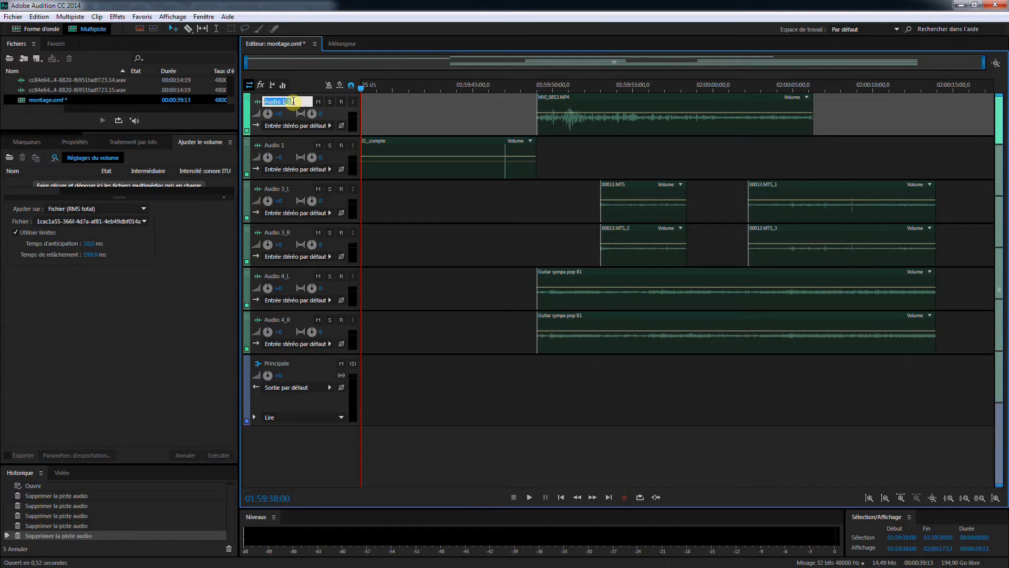
pyautogui.write('Sync')
pyautogui.doubleClick(276, 147)
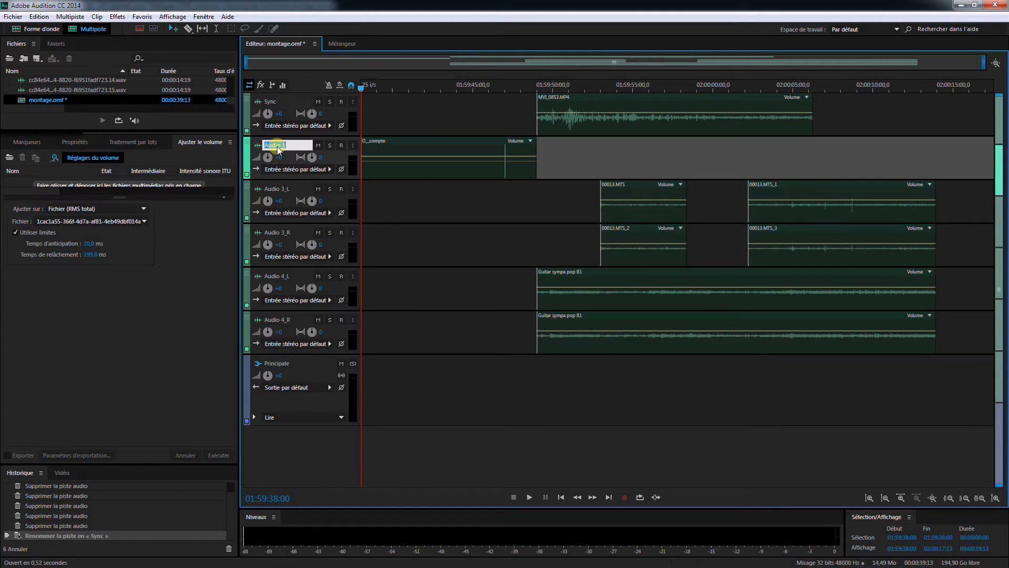
pyautogui.write('décompte')
pyautogui.press('Return')
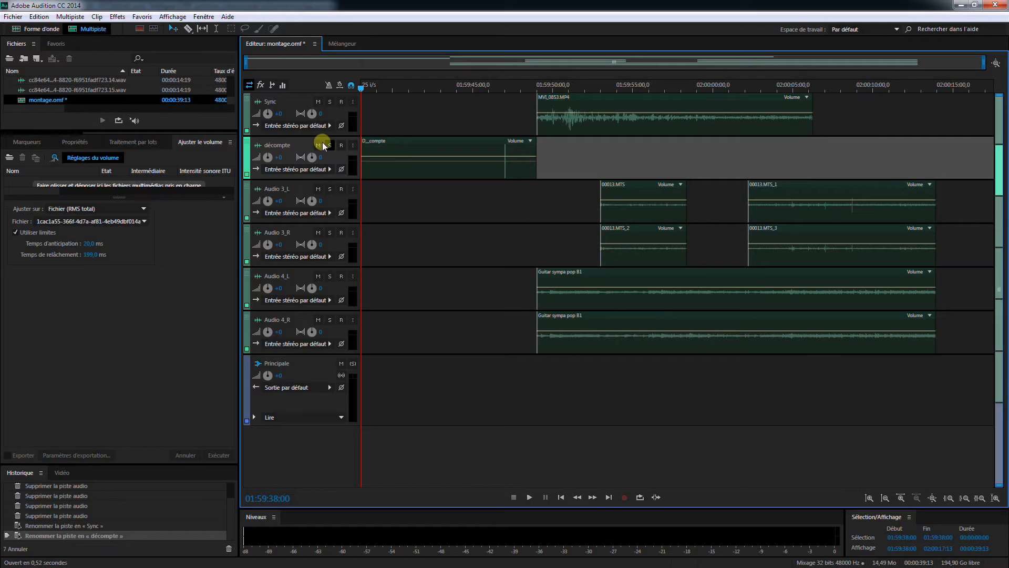
# Step: Rename track Audio 3_L as "fx" and track Audio 3_R as "fx2"
pyautogui.doubleClick(290, 193)
pyautogui.write('fx')
pyautogui.press('Return')
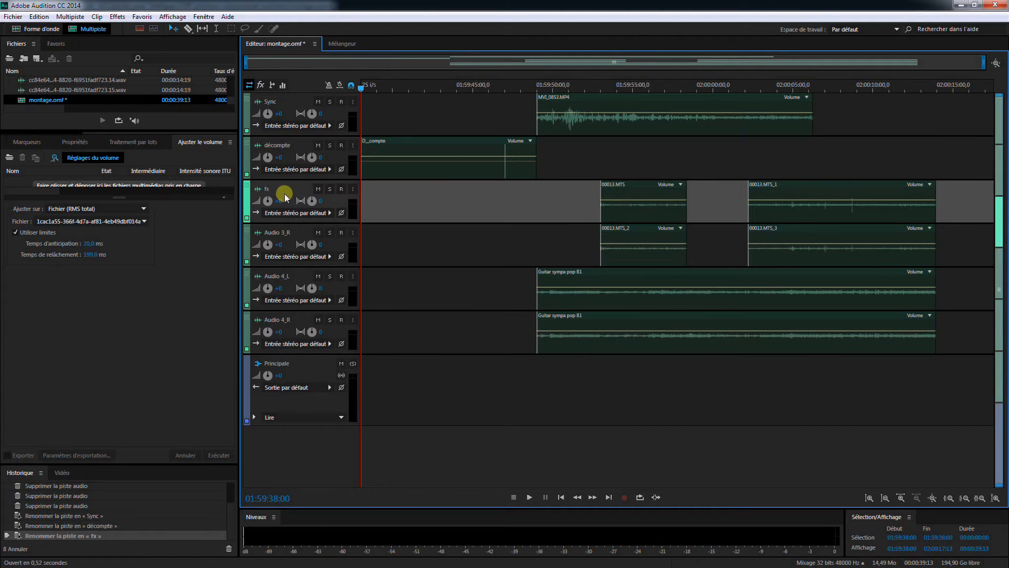
pyautogui.doubleClick(280, 233)
pyautogui.write('fx')
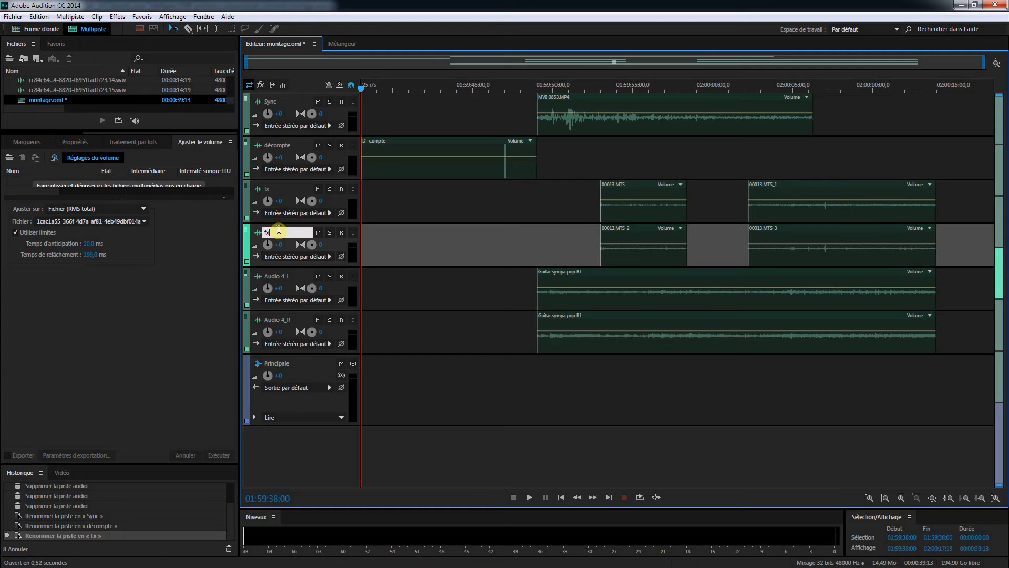
pyautogui.write('2')
pyautogui.press('Return')
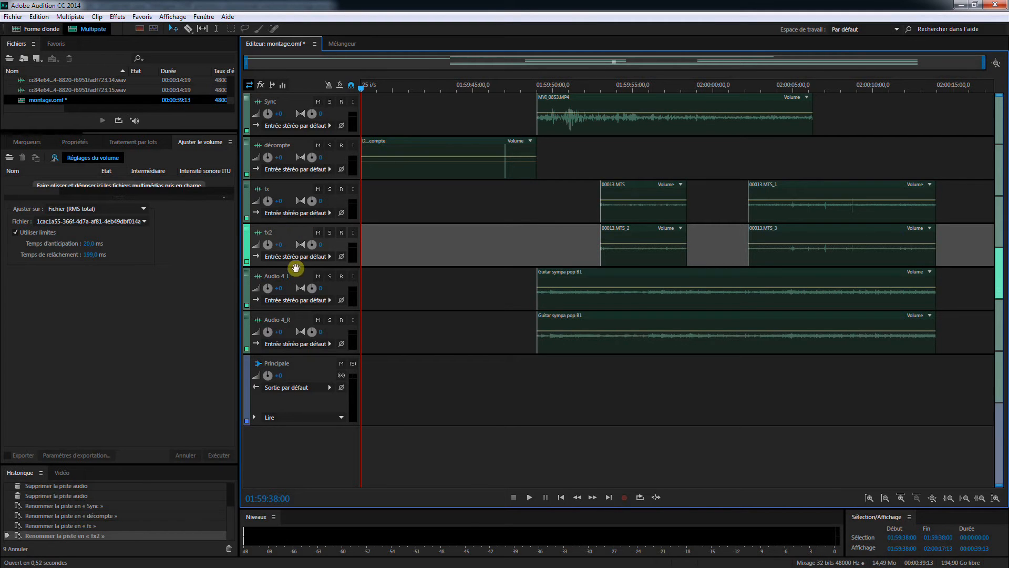
# Step: Rename track Audio 4_L, holding the guitar music, as "Music L"
pyautogui.click(292, 275)
pyautogui.click(289, 322)
pyautogui.doubleClick(280, 276)
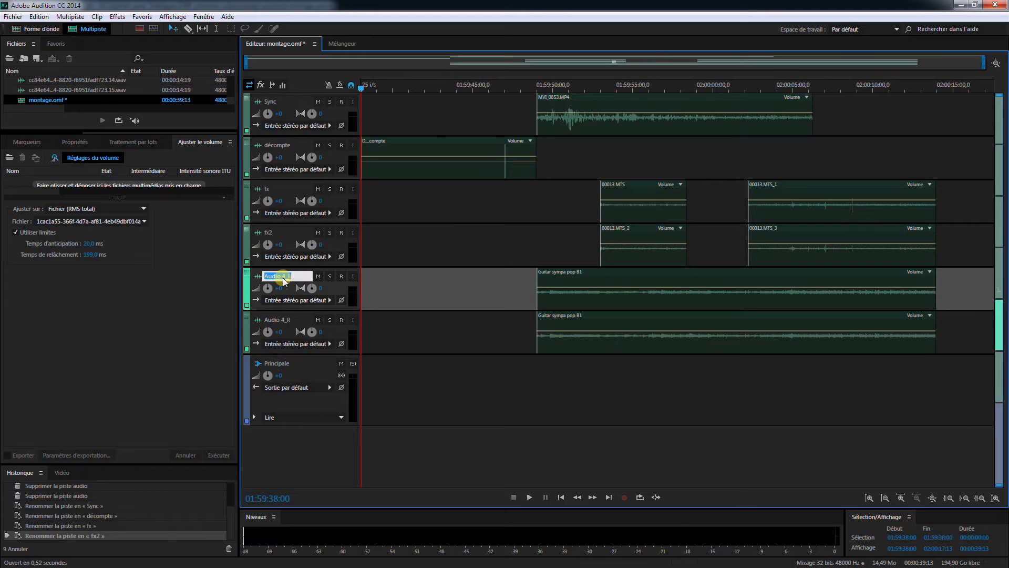
pyautogui.write('Music L')
pyautogui.press('Return')
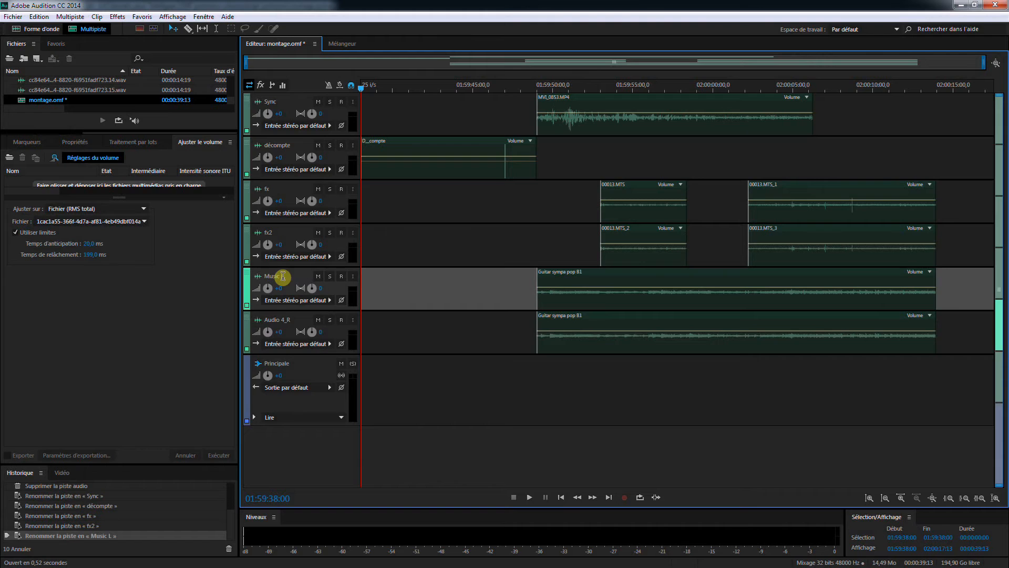
# Step: Rename track Audio 4_R, the second guitar music track, as "Music R"
pyautogui.doubleClick(281, 321)
pyautogui.write('Music R')
pyautogui.press('Return')
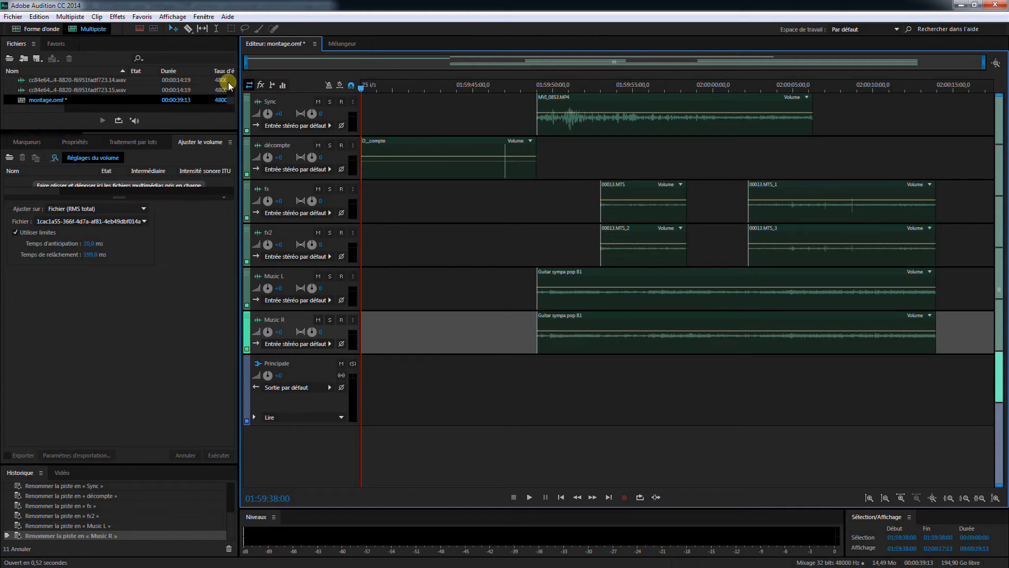
# Step: Set up an OMF export of the montage session with its sample resolution changed to 16 bits
pyautogui.click(13, 17)
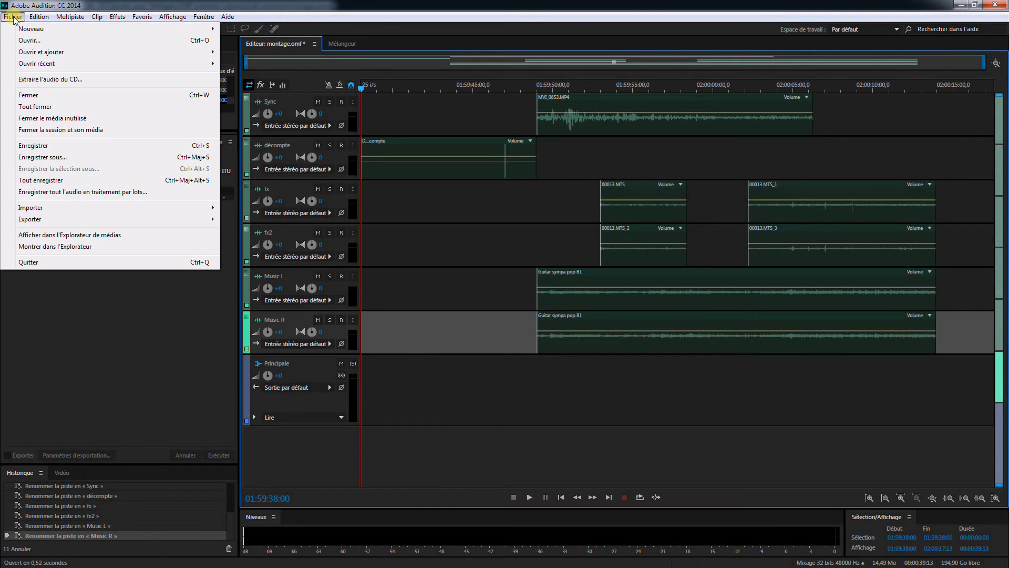
pyautogui.moveTo(63, 218)
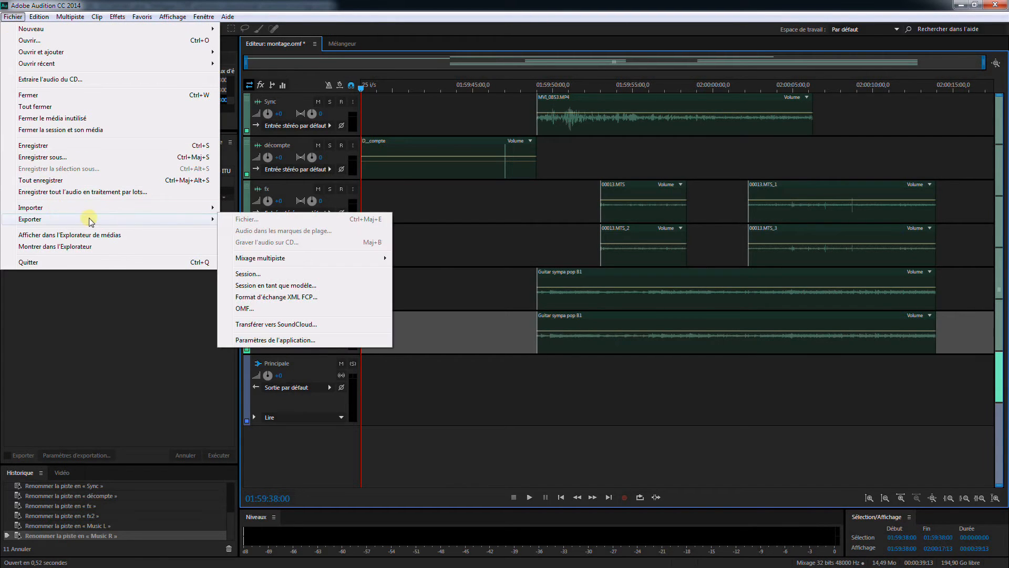
pyautogui.click(245, 308)
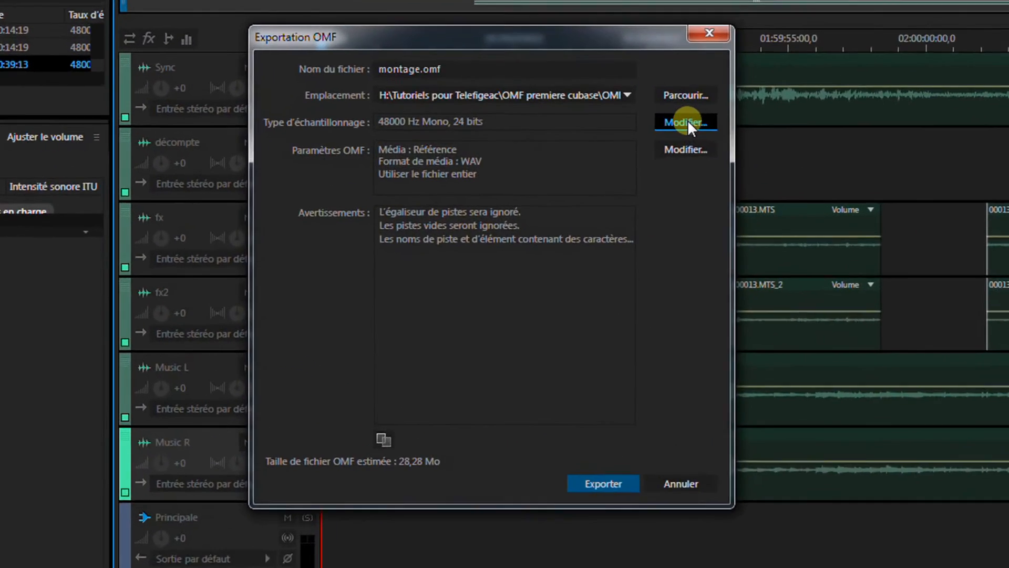
pyautogui.click(572, 133)
pyautogui.click(509, 286)
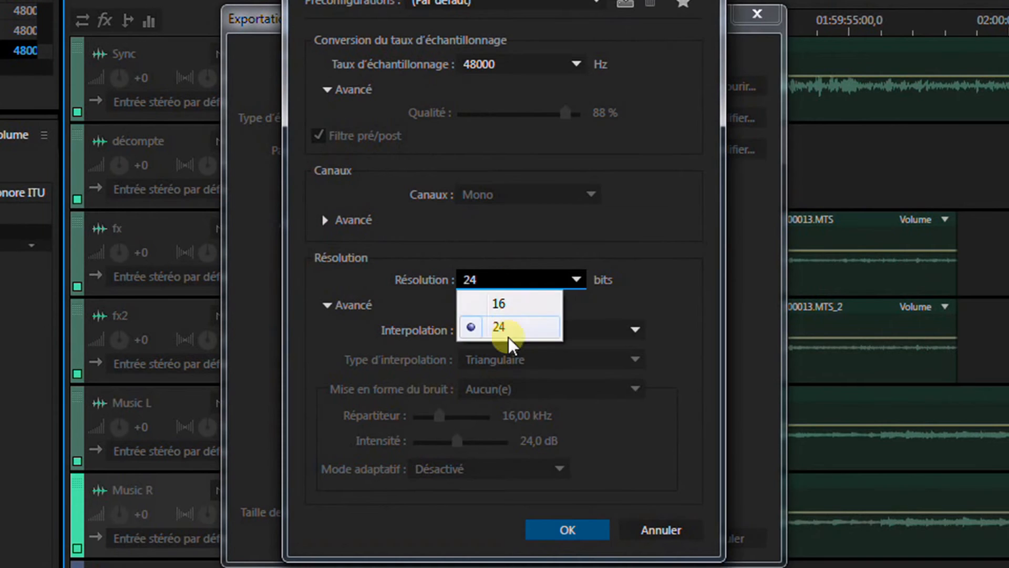
pyautogui.click(509, 307)
pyautogui.click(570, 530)
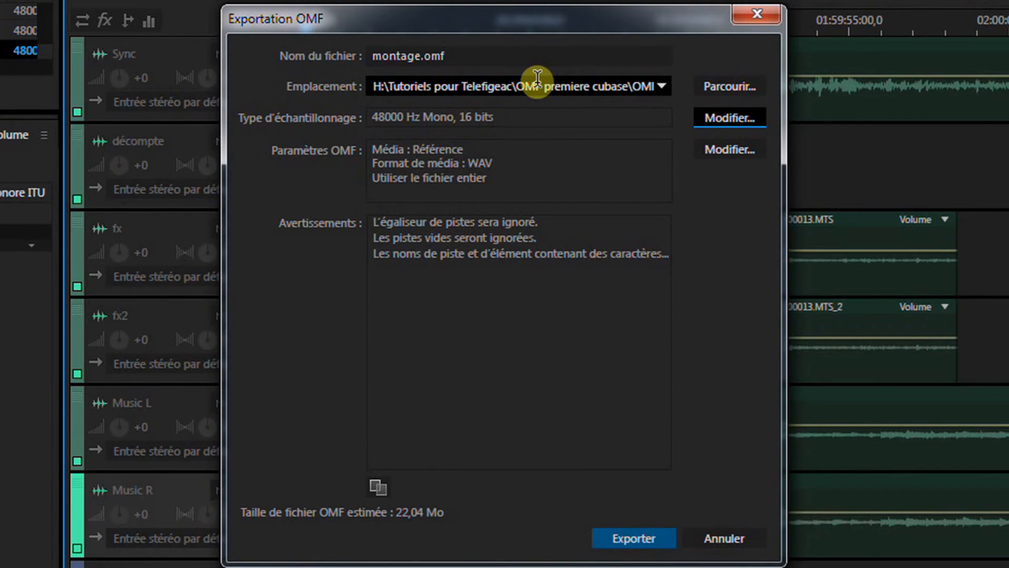
# Step: Choose the destination folder for montage.omf and export the session as OMF
pyautogui.click(705, 78)
pyautogui.click(727, 85)
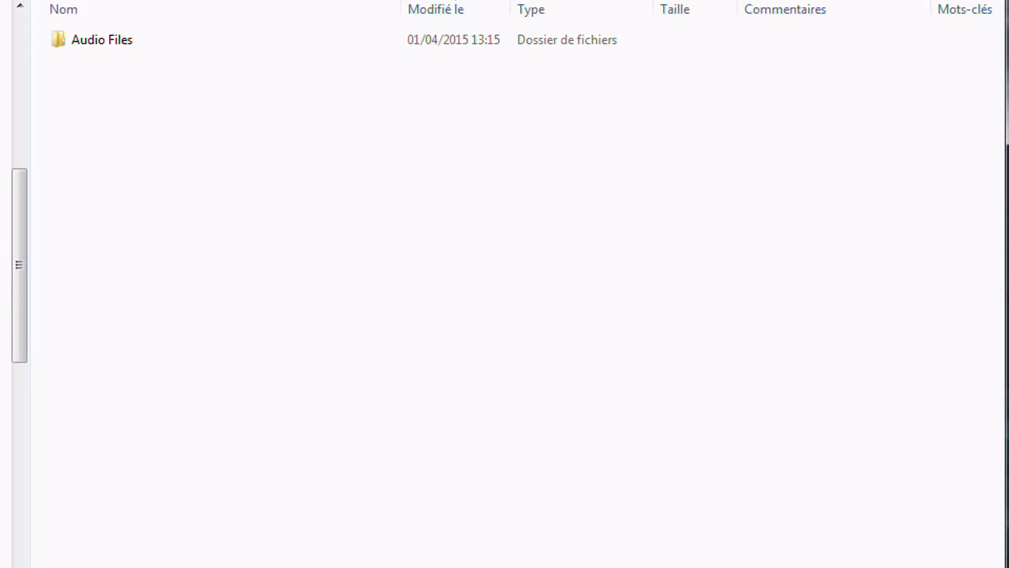
pyautogui.click(237, 1)
pyautogui.doubleClick(153, 106)
pyautogui.press('Return')
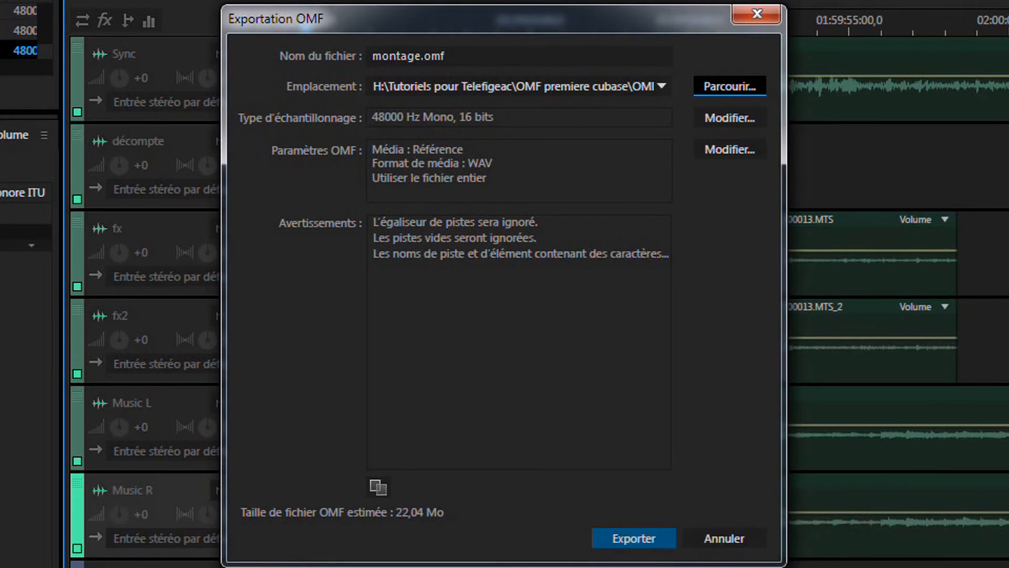
pyautogui.click(639, 536)
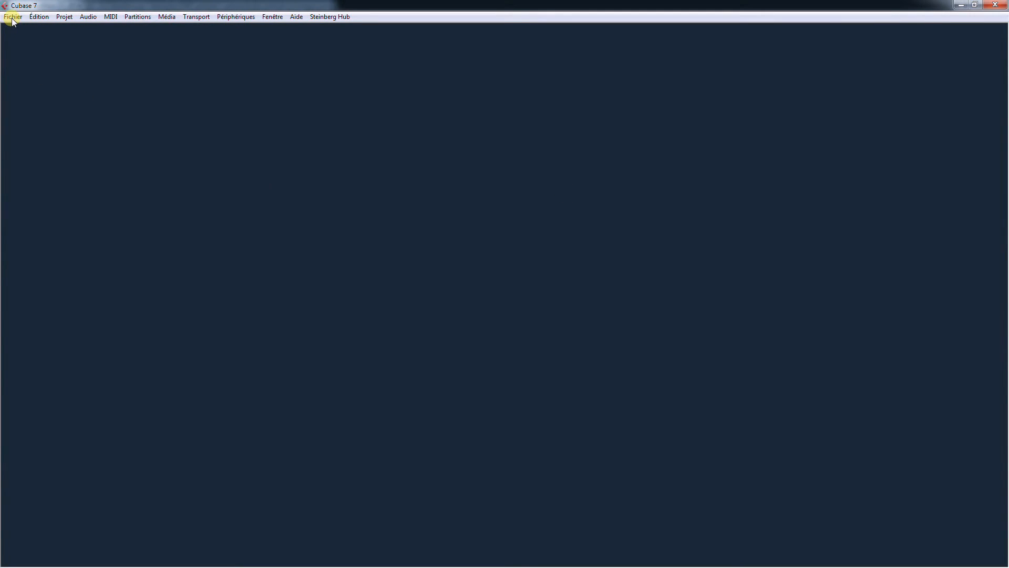
# Step: Switch to Cubase and import the exported OMF with all of its tracks selected, inserting at timecode position
pyautogui.click(13, 20)
pyautogui.moveTo(42, 192)
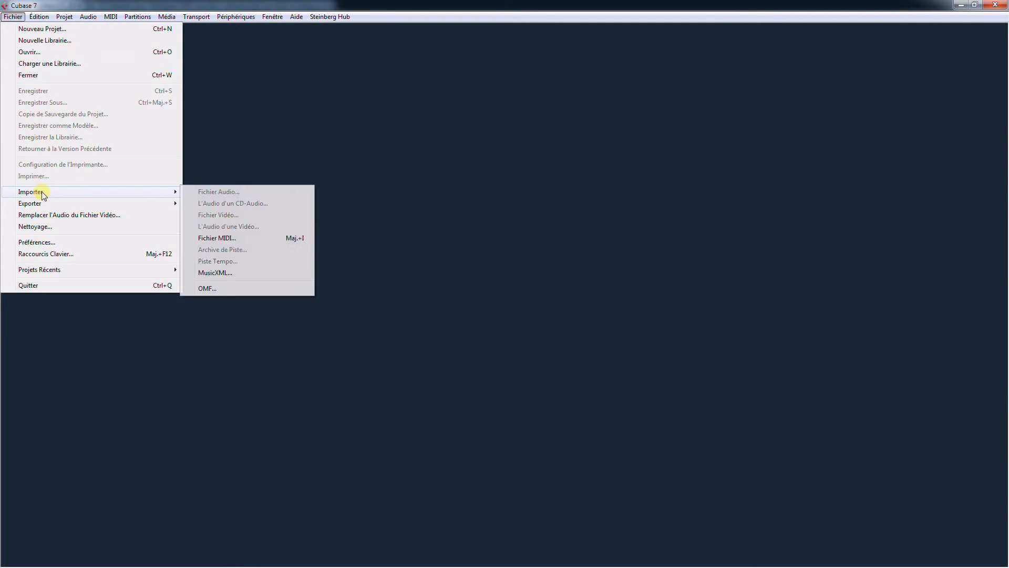
pyautogui.click(220, 287)
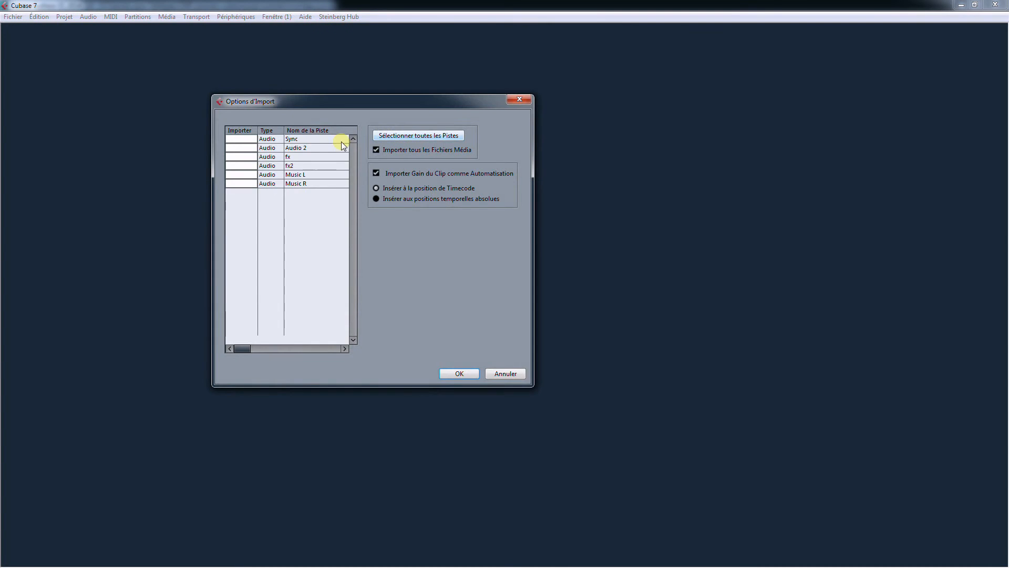
pyautogui.click(419, 135)
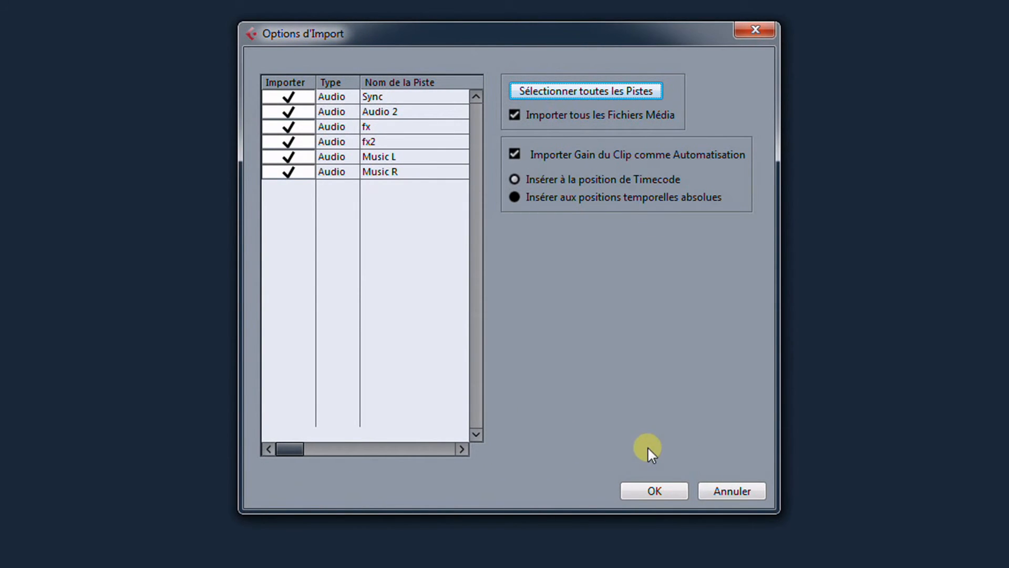
pyautogui.click(657, 491)
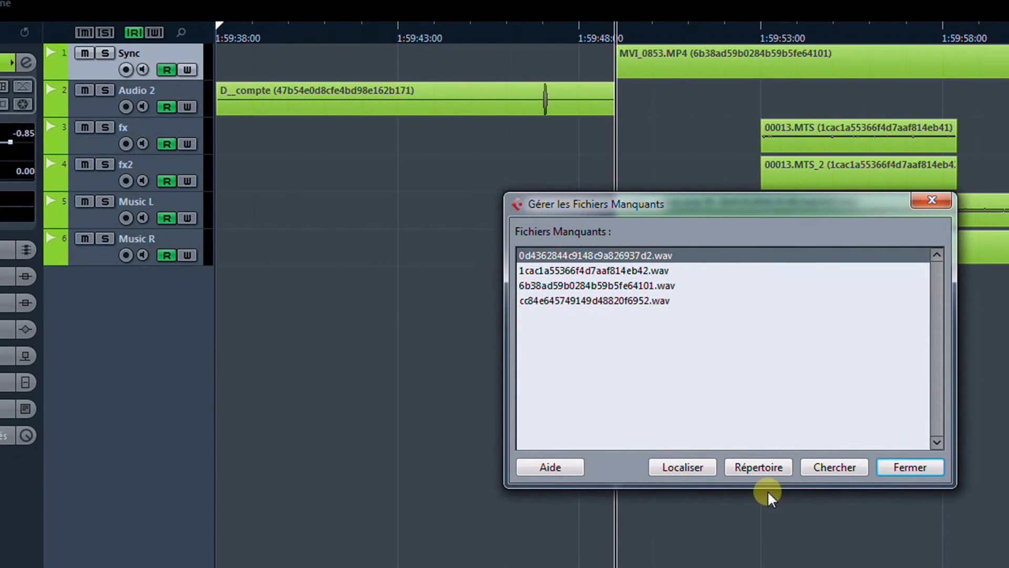
# Step: Locate the missing file 0d4362844c9148c9a826937d2.wav by picking 0d4362844c9148c9a826937d1.wav in the montage folder
pyautogui.click(676, 467)
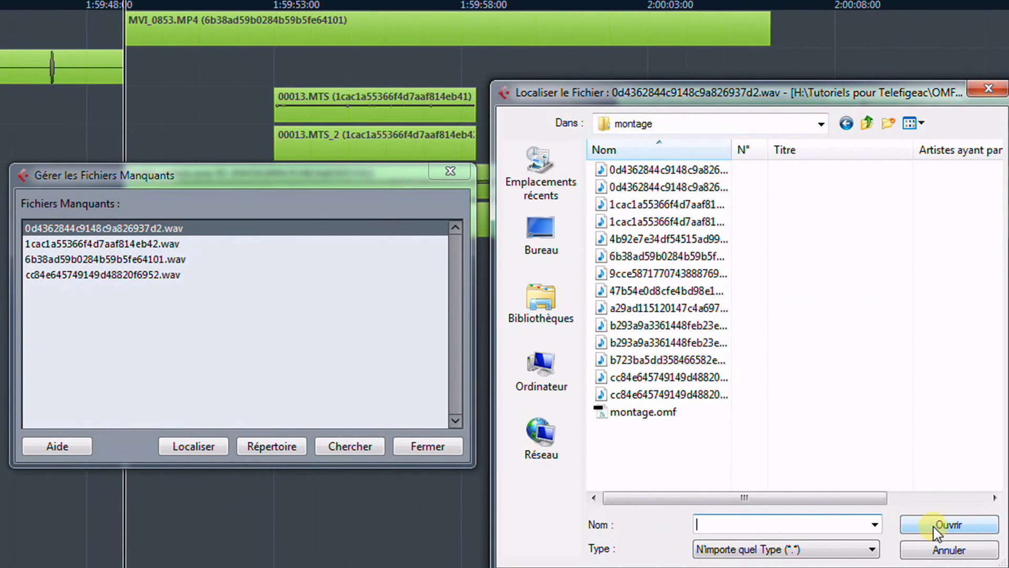
pyautogui.click(663, 170)
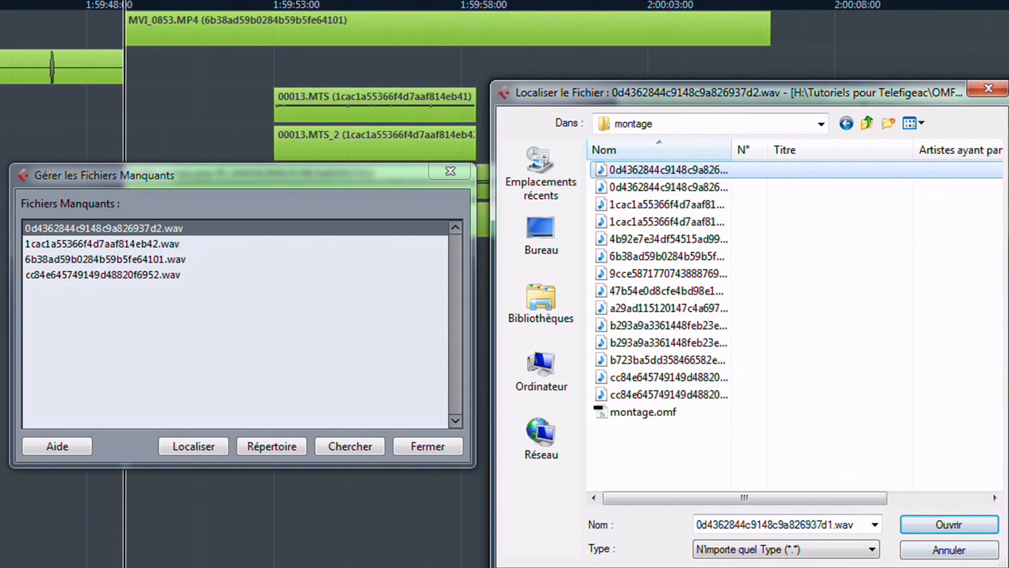
pyautogui.click(932, 524)
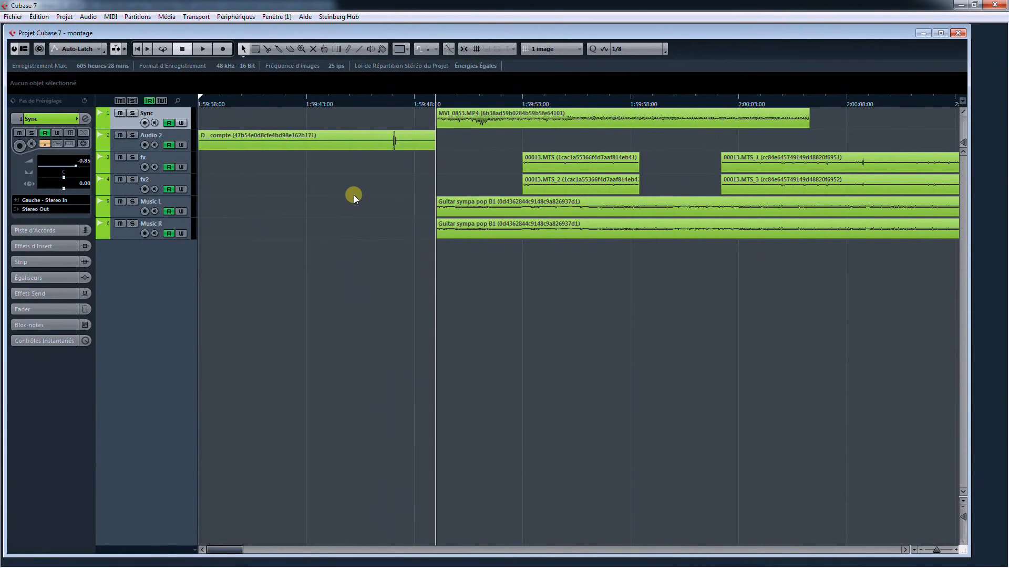
# Step: Set the project's start timecode to 1:59:49:00 without keeping the content at its timecode positions, and move the project cursor near the music's start
pyautogui.hotkey('shift', 's')
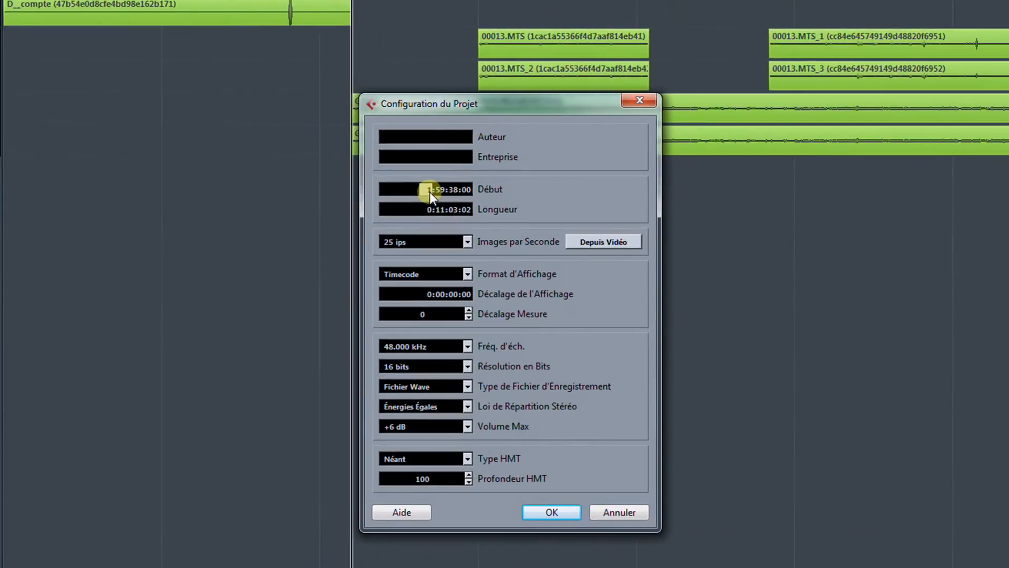
pyautogui.press('Right')
pyautogui.press('Right')
pyautogui.write('49')
pyautogui.press('Return')
pyautogui.click(542, 535)
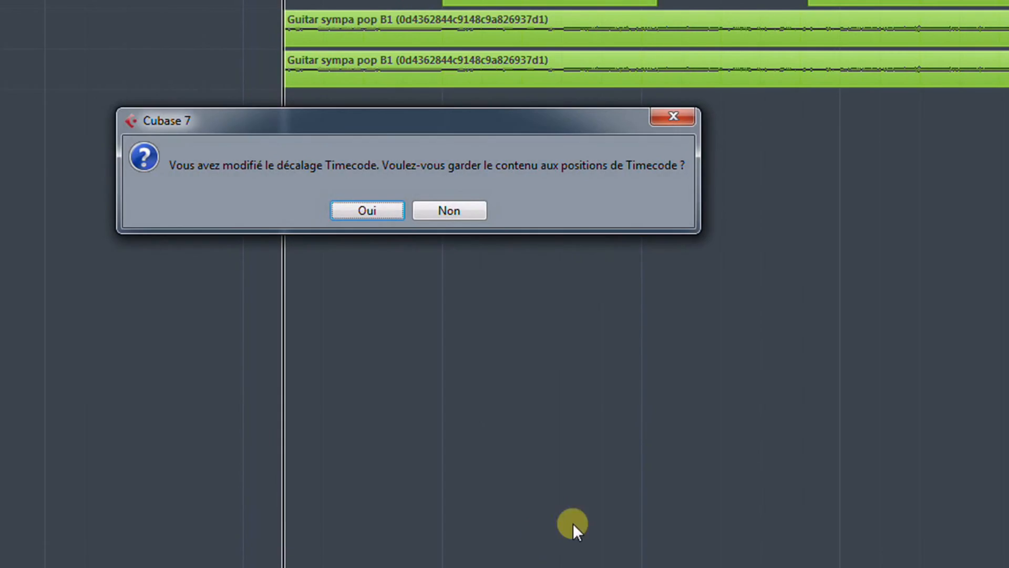
pyautogui.click(455, 209)
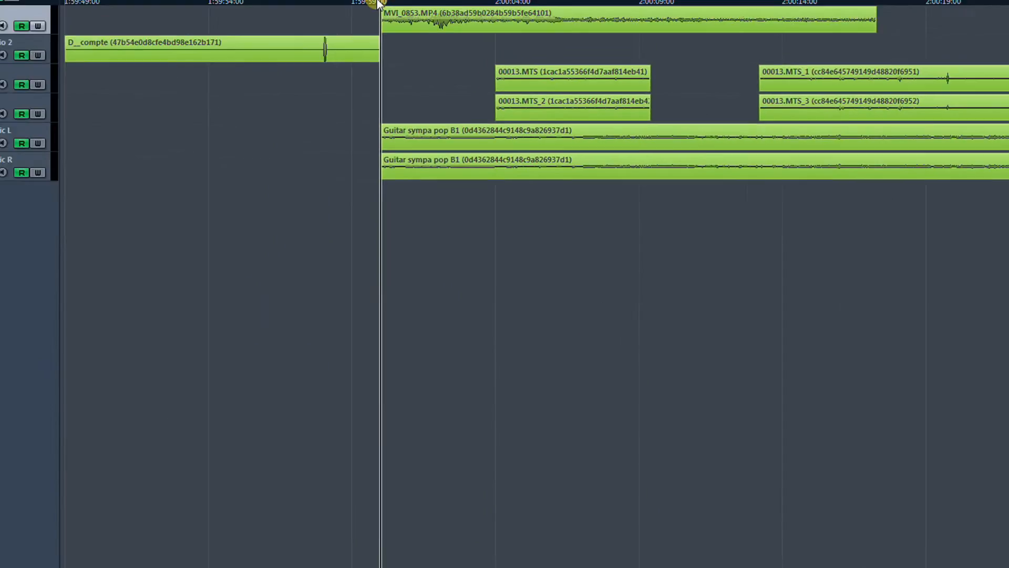
pyautogui.moveTo(378, 2)
pyautogui.mouseDown()
pyautogui.moveTo(366, 1)
pyautogui.moveTo(385, 1)
pyautogui.mouseUp()
pyautogui.moveTo(443, 102); pyautogui.dragTo(352, 265)
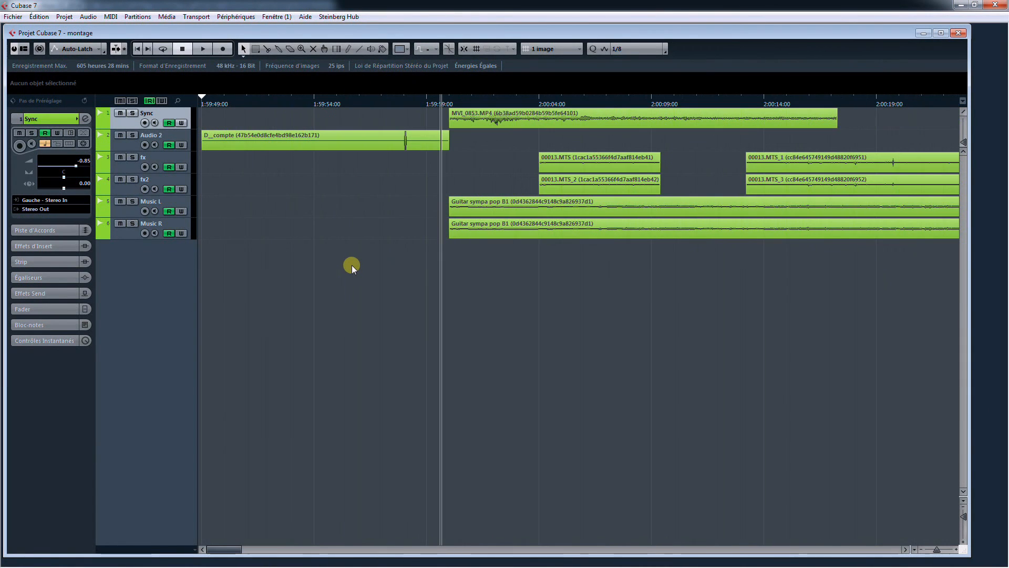